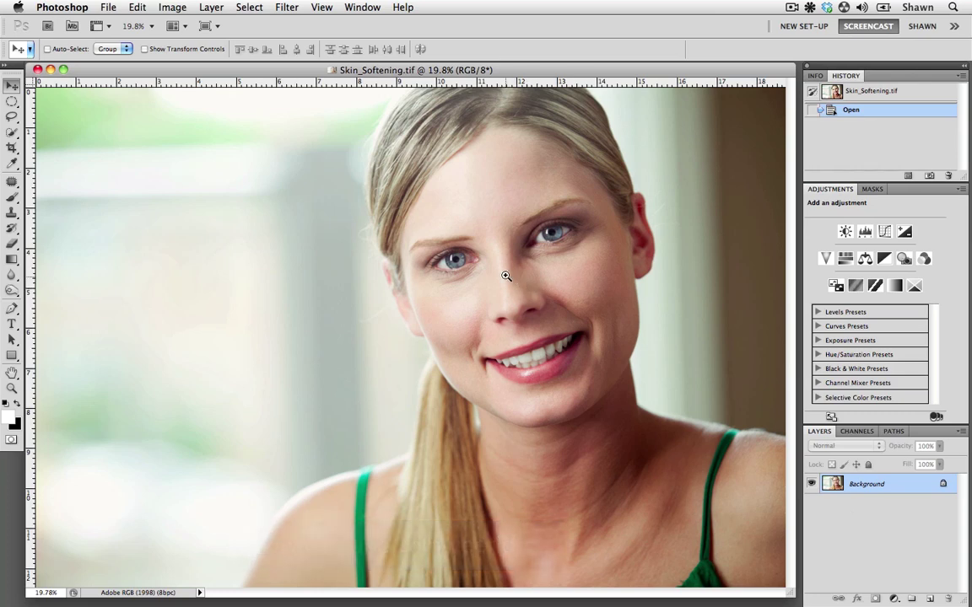
- Zoom in on the eyes and duplicate the Background layer into a Background copy
drag(491, 264, 593, 296)
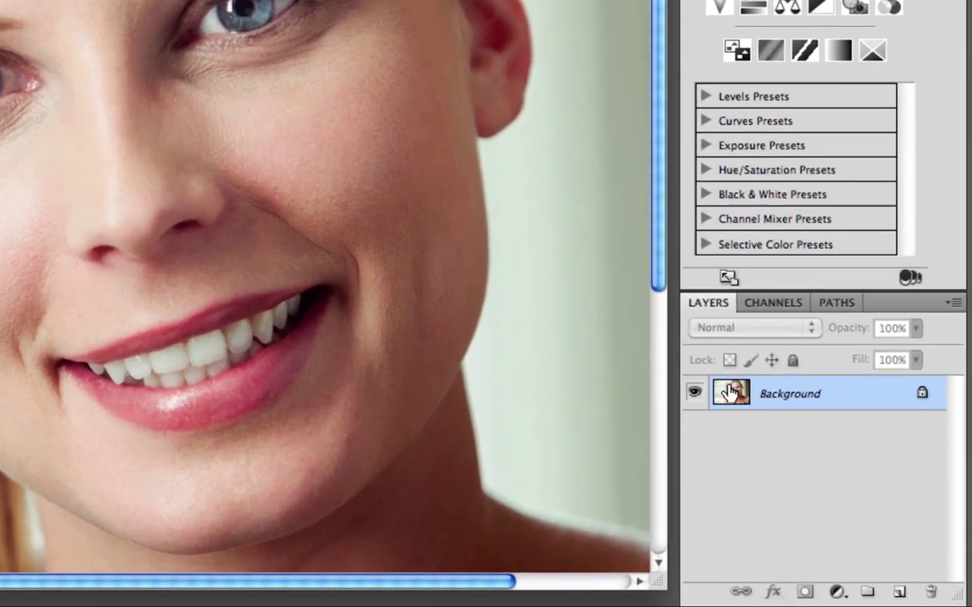
drag(730, 393, 898, 592)
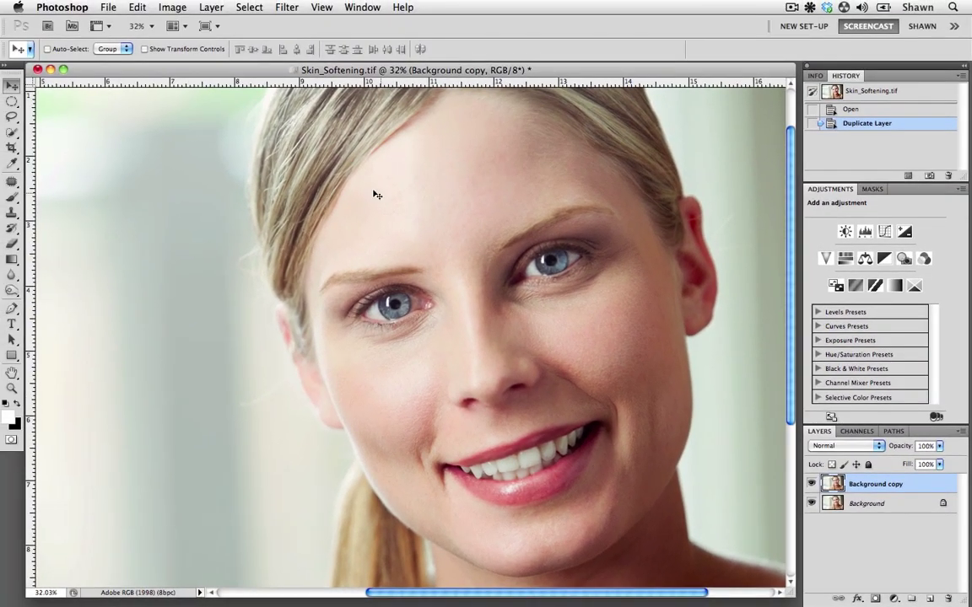
- Apply Surface Blur with radius 15 pixels and threshold 60 levels to the Background copy
click(288, 6)
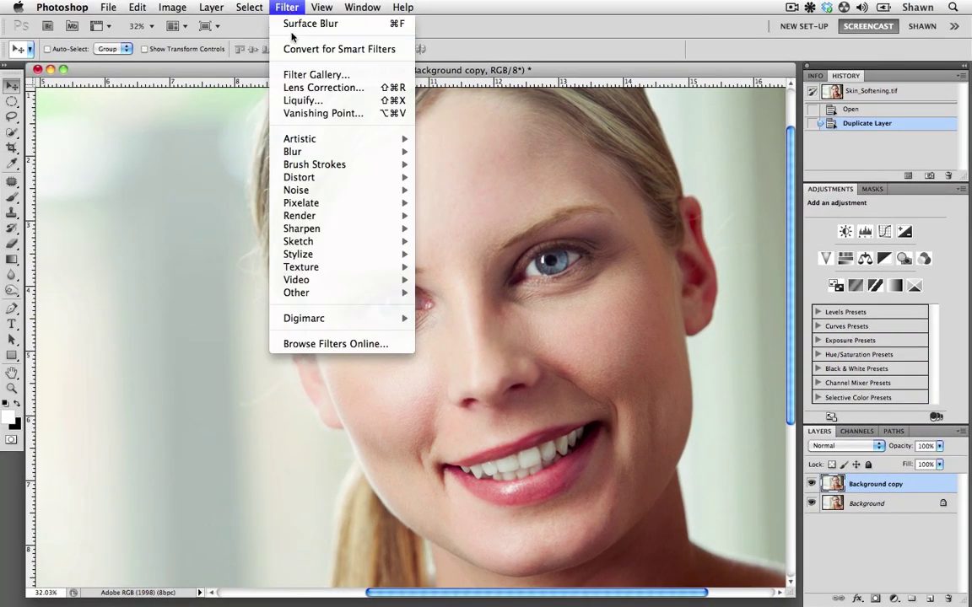
mouse_move(321, 153)
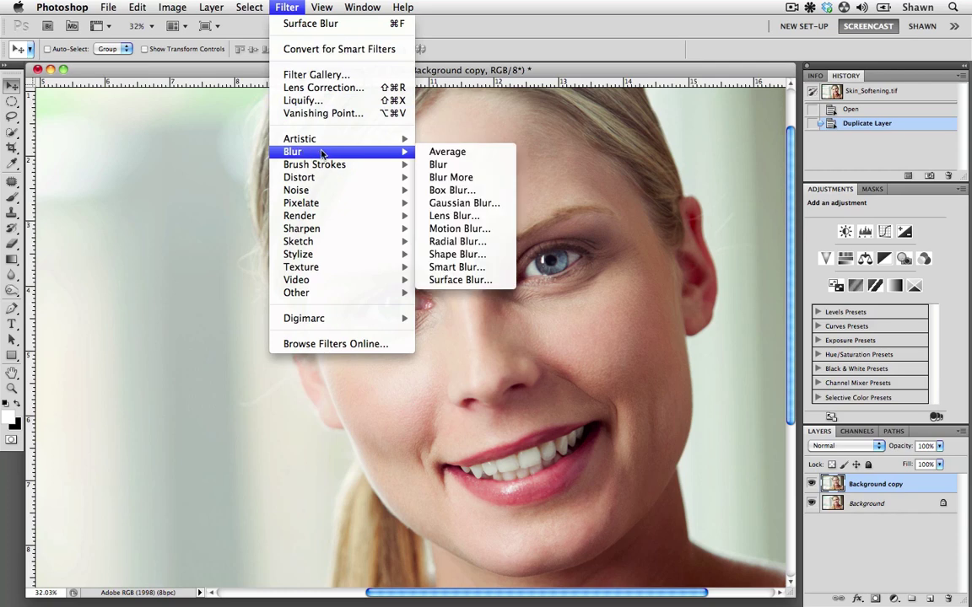
click(461, 280)
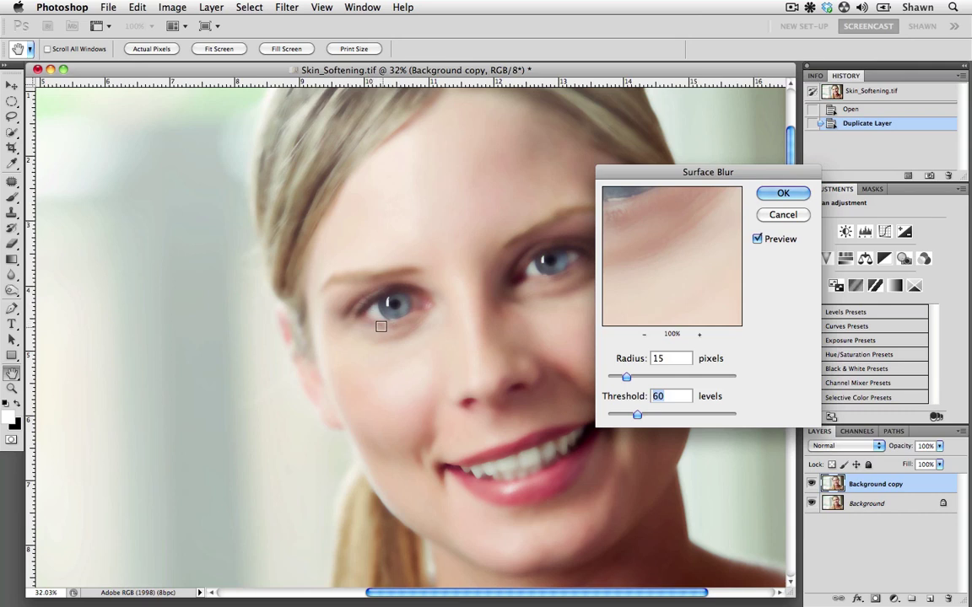
click(770, 195)
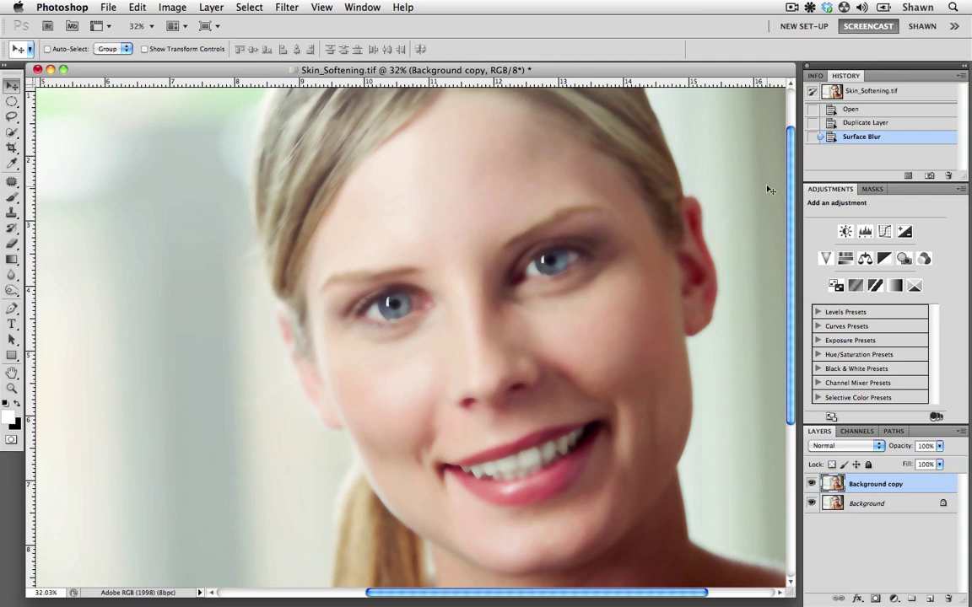
- Fit the portrait on screen and add a black hide-all mask to the blurred copy
key(super+0)
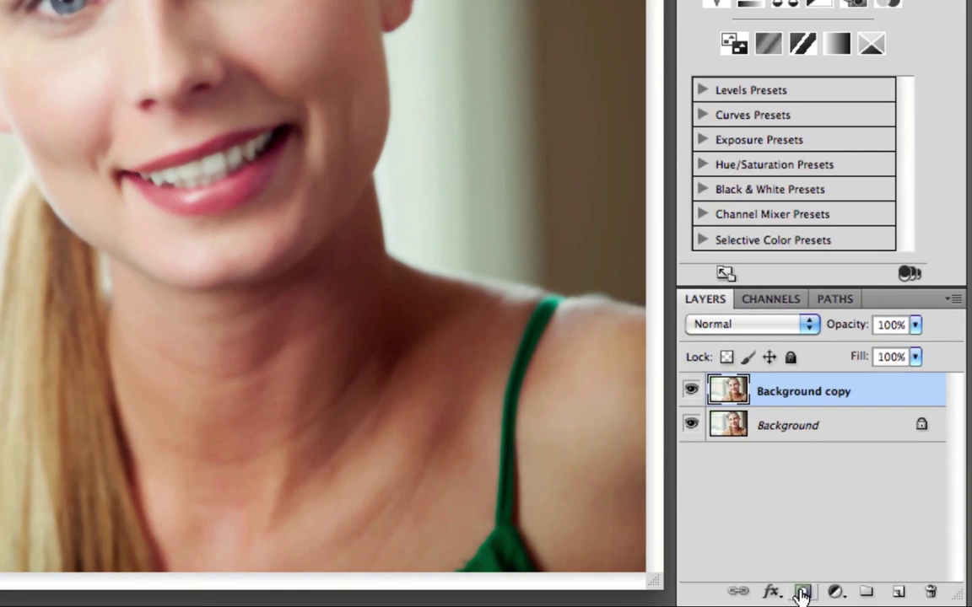
alt+click(802, 593)
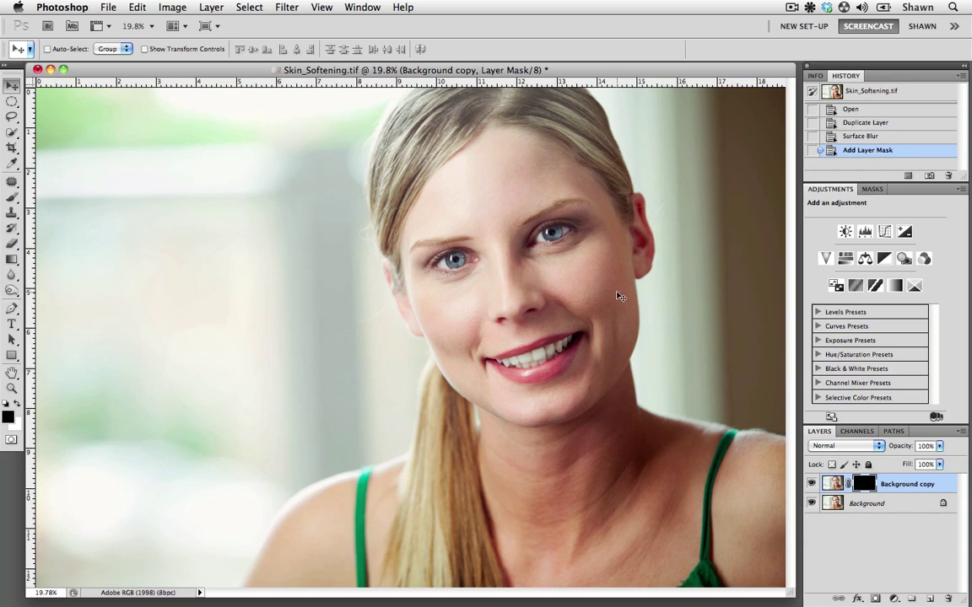
- With a white brush, paint the mask over the face to reveal the smoothed skin
click(12, 197)
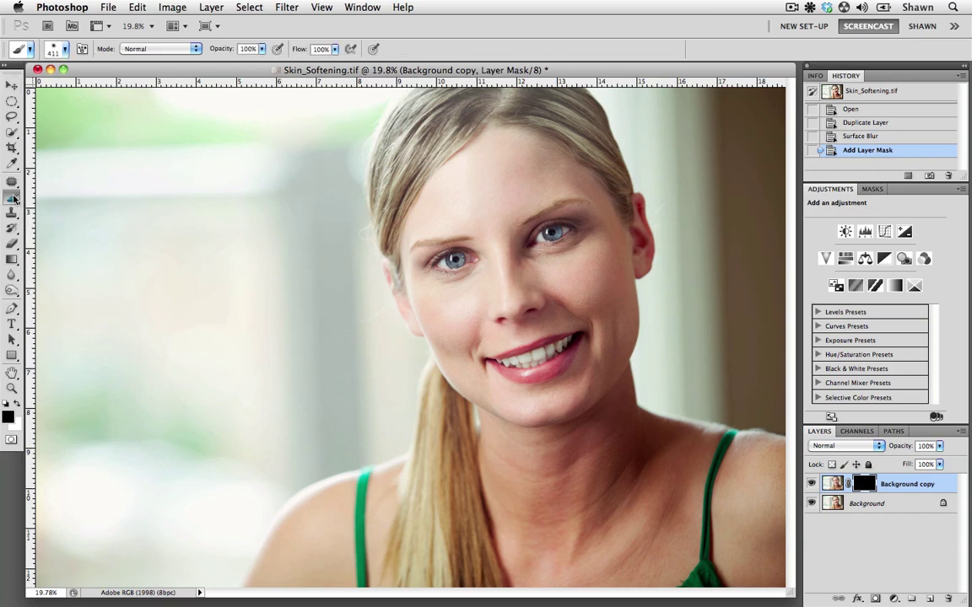
click(16, 404)
mouse_move(508, 232)
mouse_down()
mouse_move(513, 221)
mouse_move(645, 216)
mouse_move(590, 281)
mouse_up()
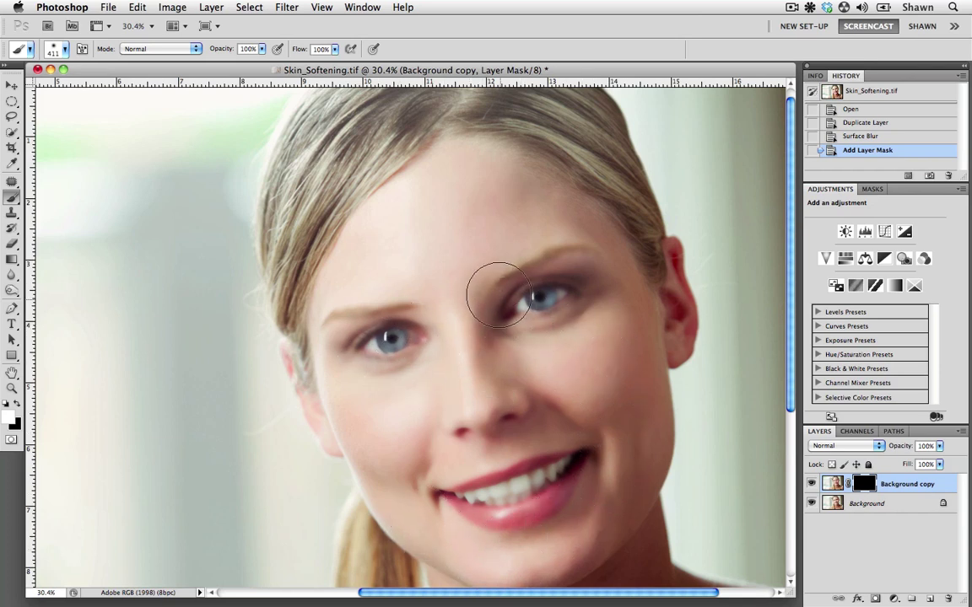
mouse_move(495, 282)
mouse_down()
mouse_move(506, 323)
mouse_move(510, 283)
mouse_up()
- Shrink the brush to about 110 px and make black the foreground colour
right_click(577, 319)
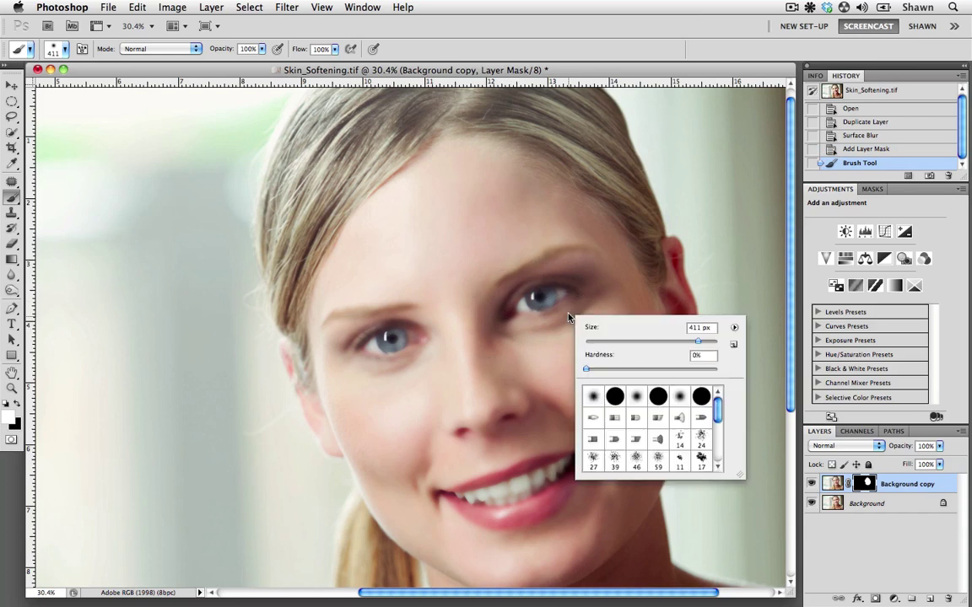
drag(697, 345, 654, 345)
key(Return)
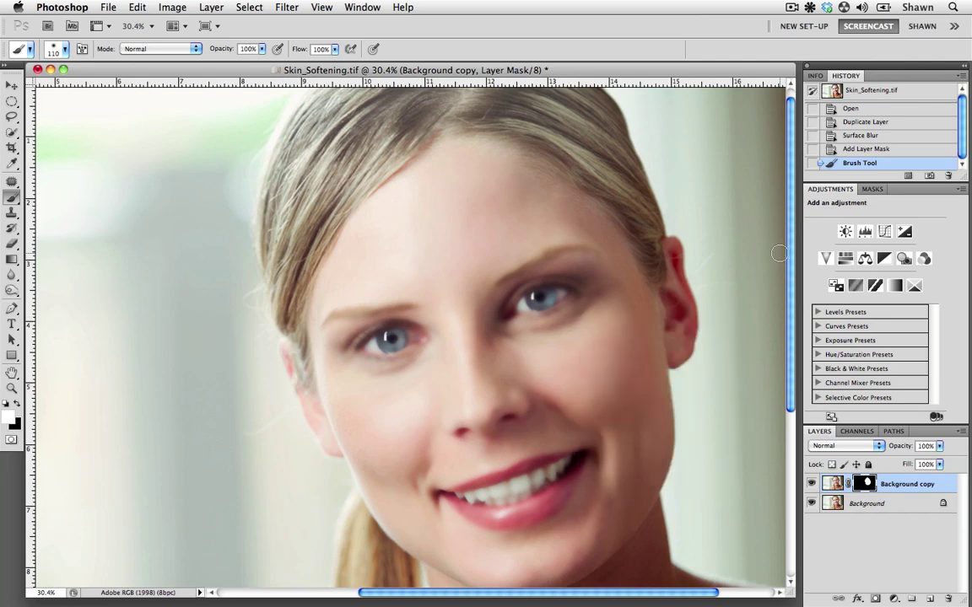
click(16, 404)
- Paint black on the mask over both eyes, the lips and the eyebrows
mouse_move(373, 334)
mouse_down()
mouse_move(345, 324)
mouse_move(384, 333)
mouse_move(376, 341)
mouse_move(333, 310)
mouse_up()
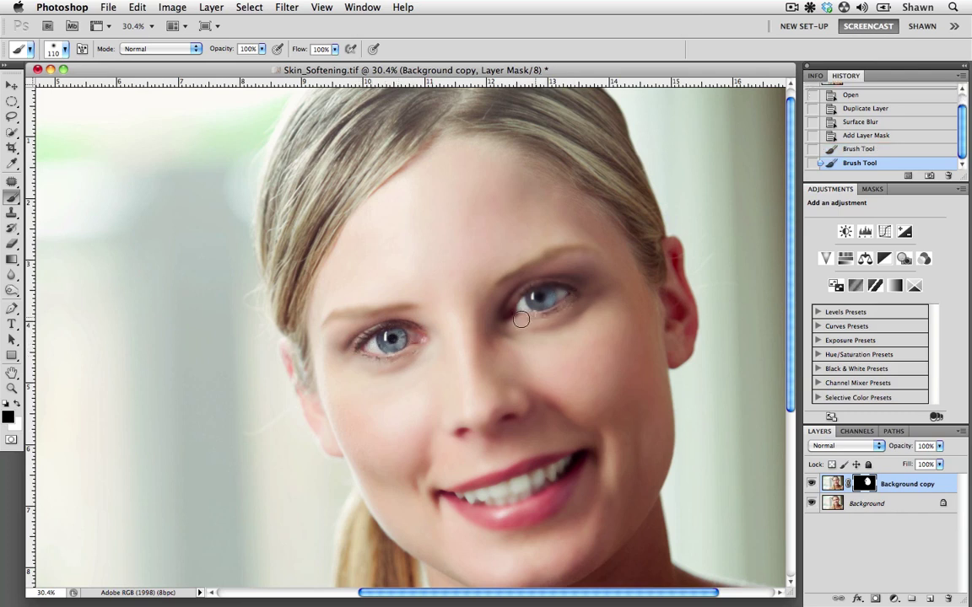
mouse_move(520, 318)
mouse_down()
mouse_move(540, 297)
mouse_move(510, 291)
mouse_up()
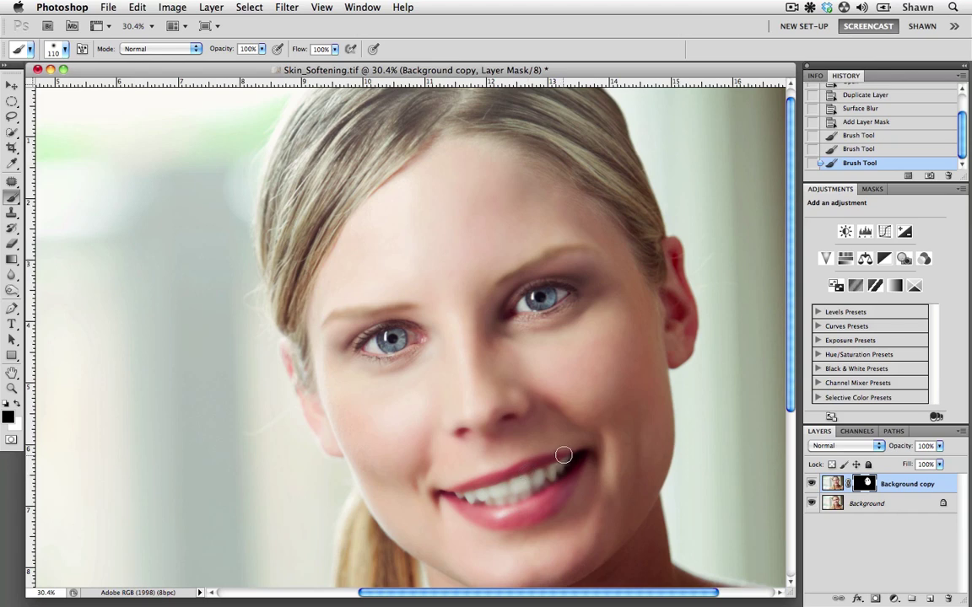
mouse_move(563, 456)
mouse_down()
mouse_move(451, 496)
mouse_move(520, 508)
mouse_move(530, 484)
mouse_move(534, 501)
mouse_move(572, 465)
mouse_up()
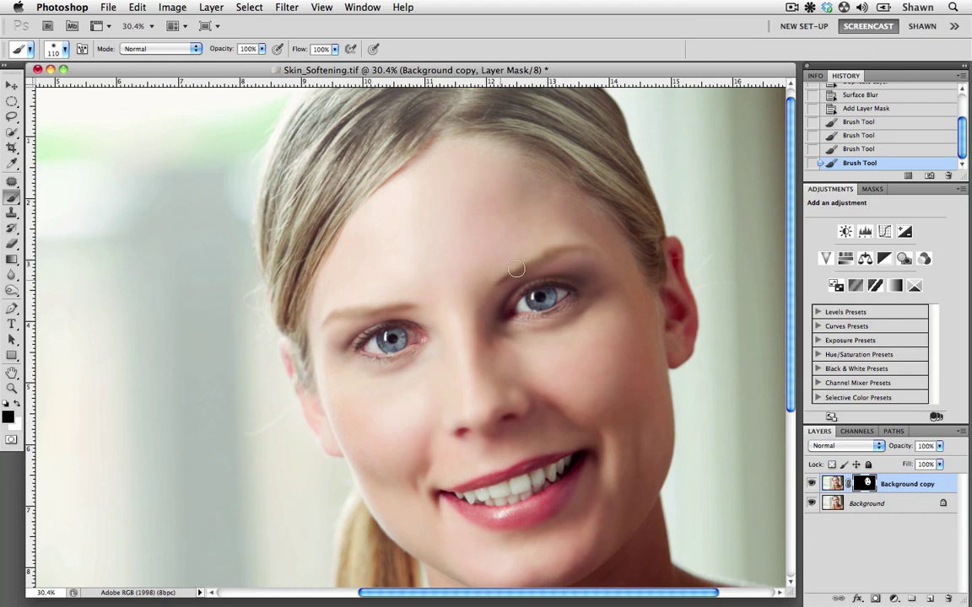
click(562, 243)
mouse_move(321, 310)
mouse_down()
mouse_move(392, 305)
mouse_move(345, 315)
mouse_move(329, 303)
mouse_up()
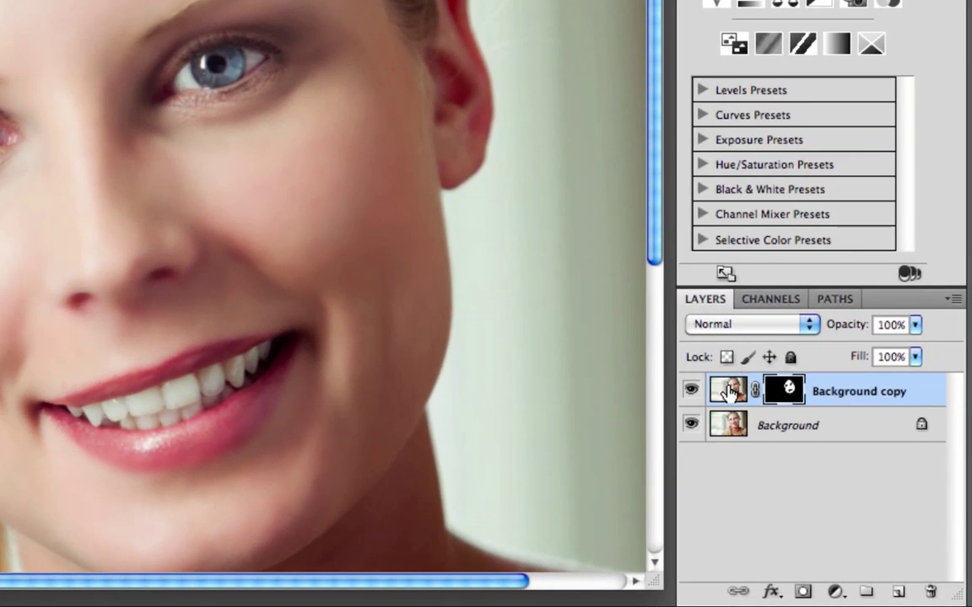
- Duplicate the masked layer, rename the first copy 'lighten', and set it to Lighten blending
drag(727, 394, 894, 591)
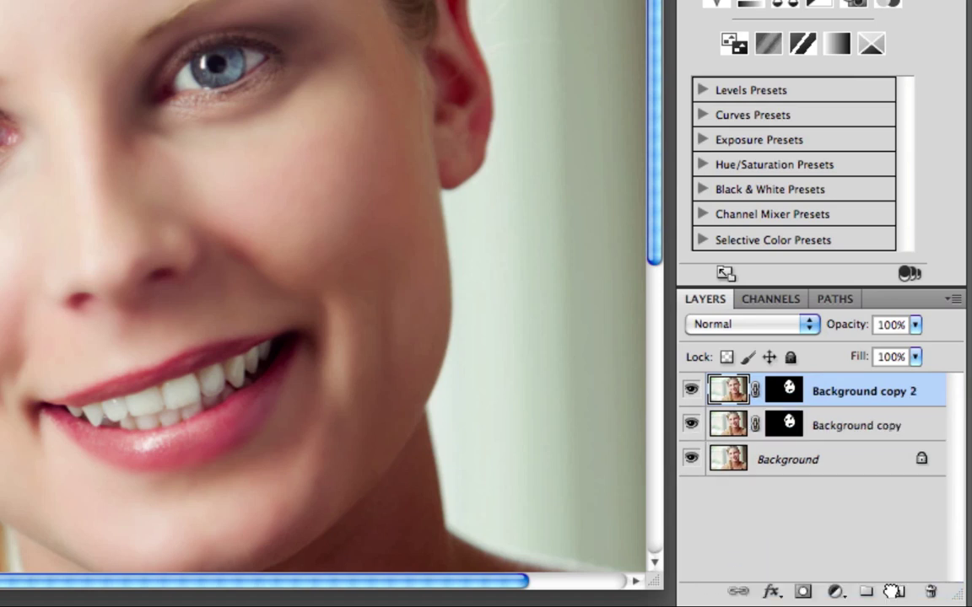
click(843, 428)
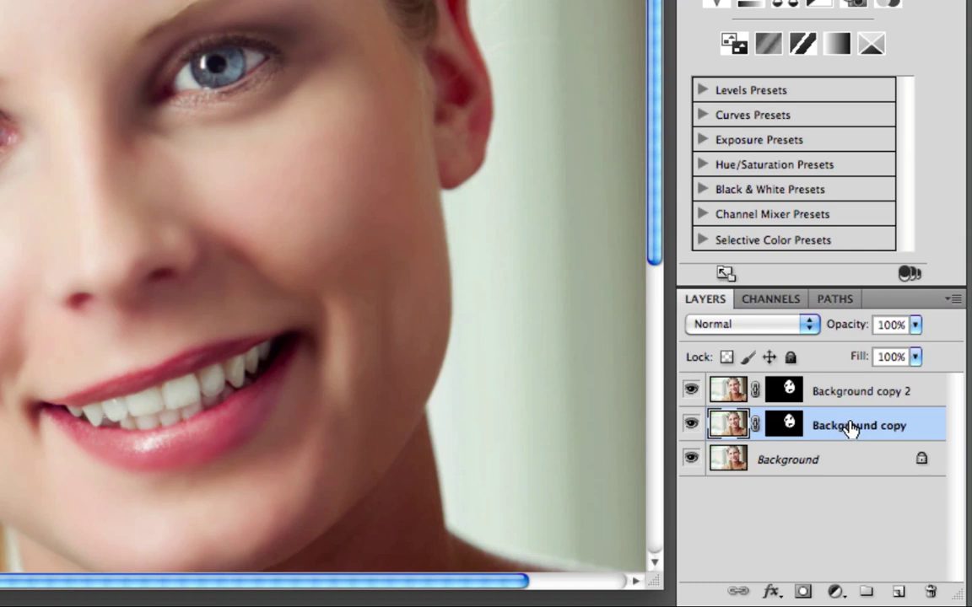
double_click(852, 427)
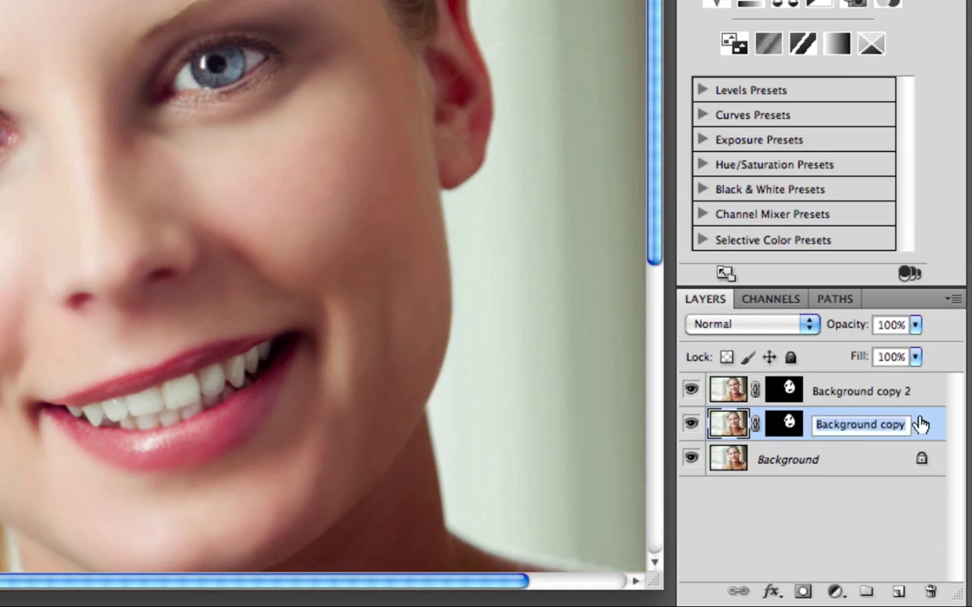
key(BackSpace)
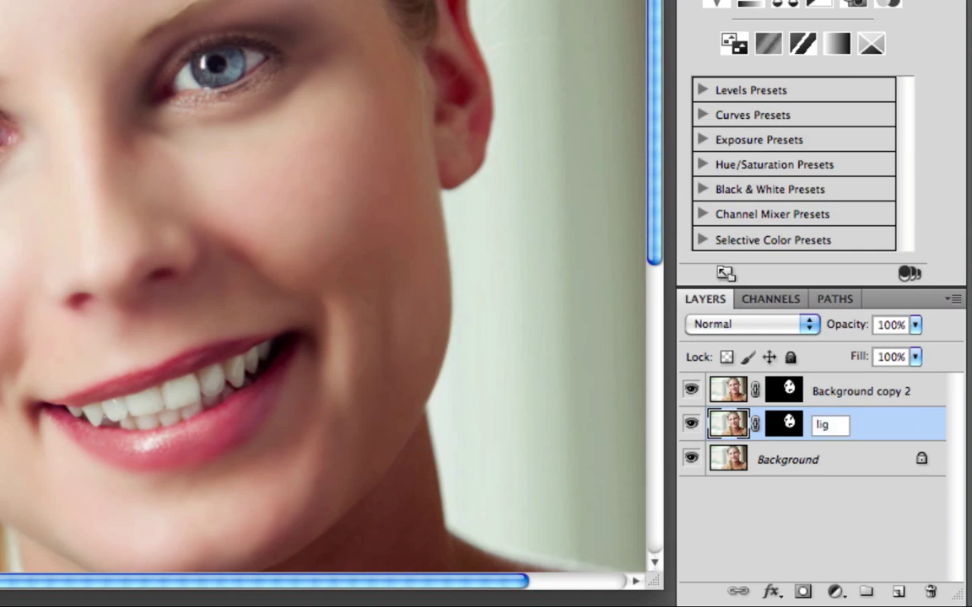
text(lighten)
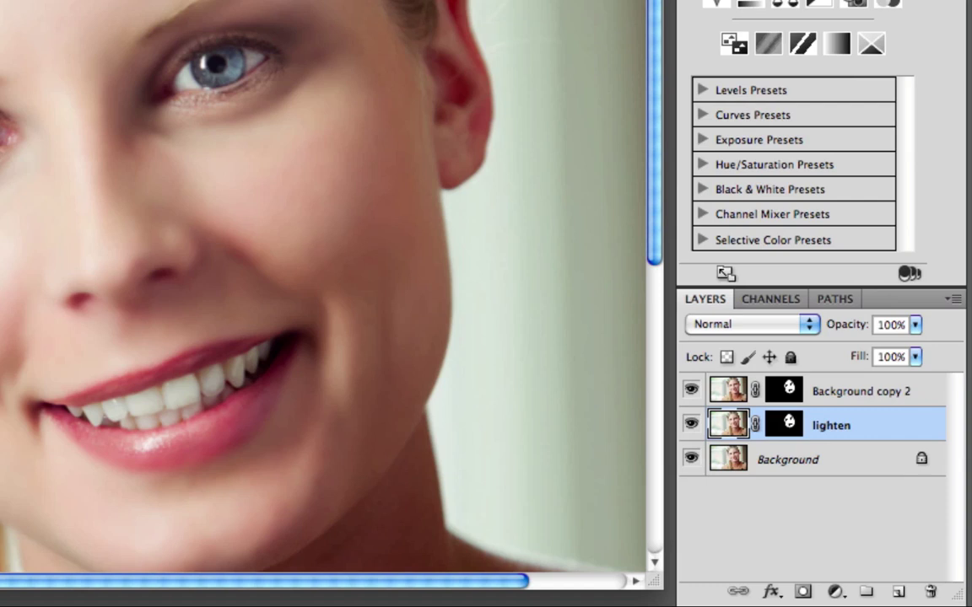
click(711, 328)
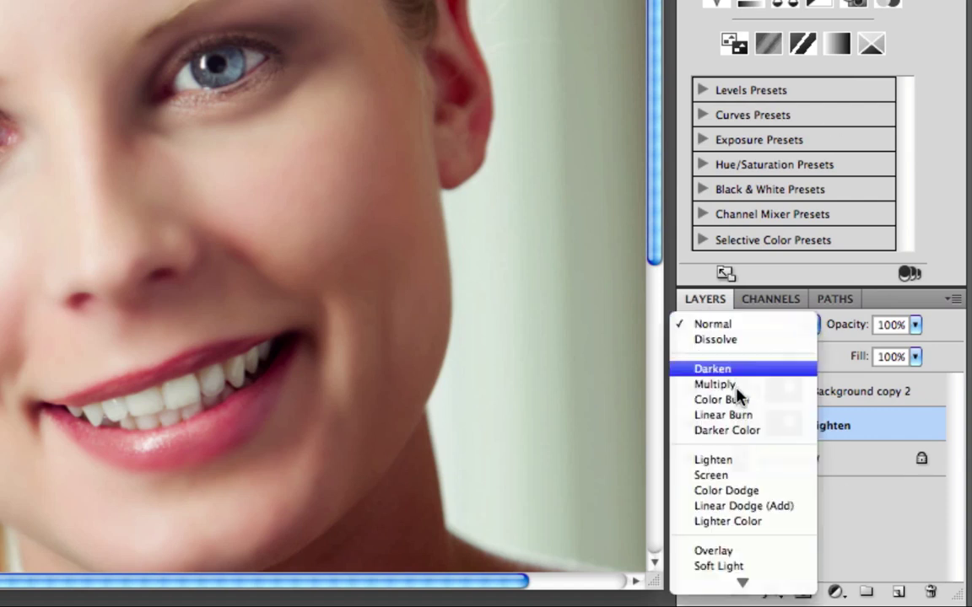
click(745, 462)
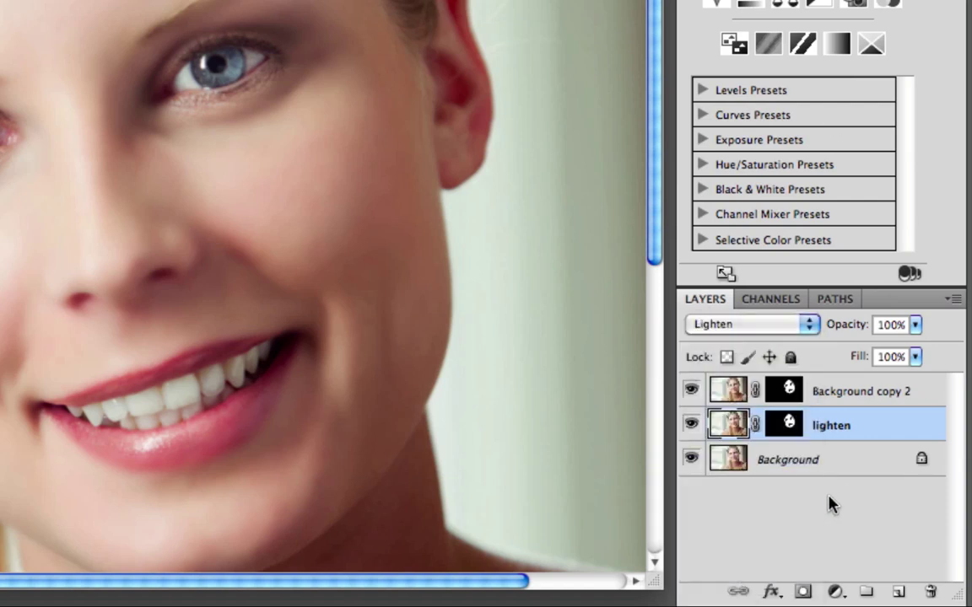
- Rename the duplicate 'darken', set it to Darken blending, and hide it
click(849, 401)
double_click(899, 388)
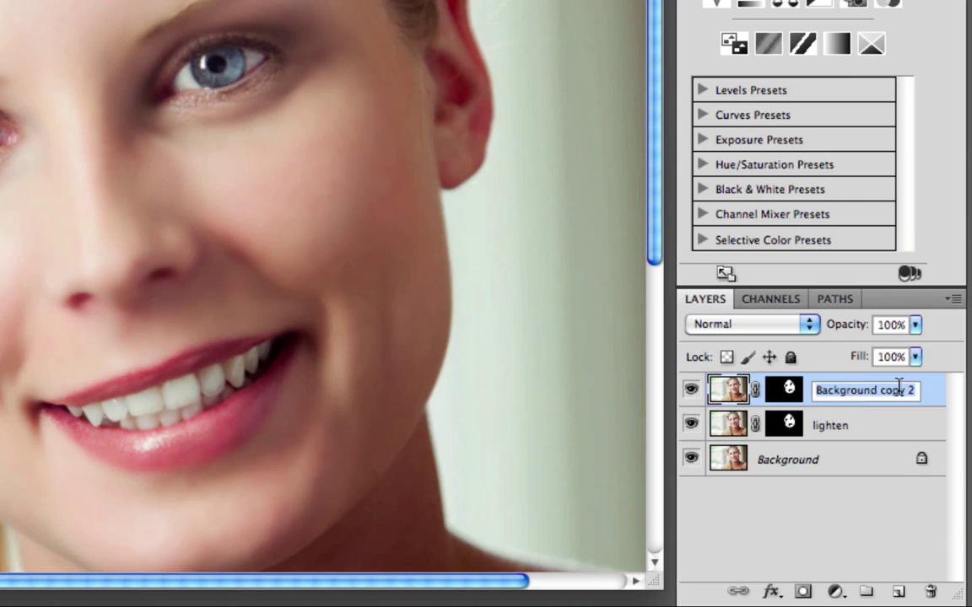
text(darken)
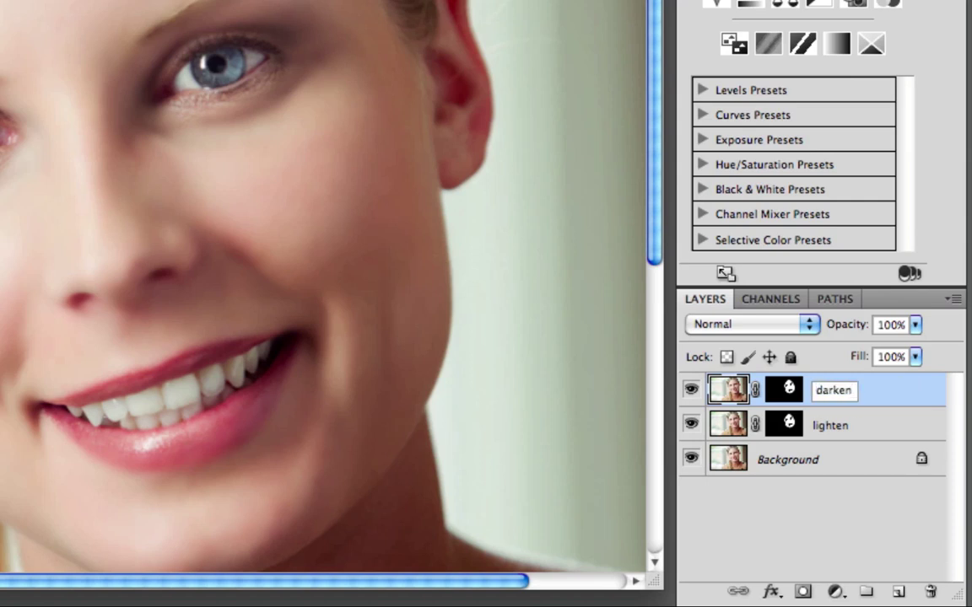
key(Return)
click(744, 325)
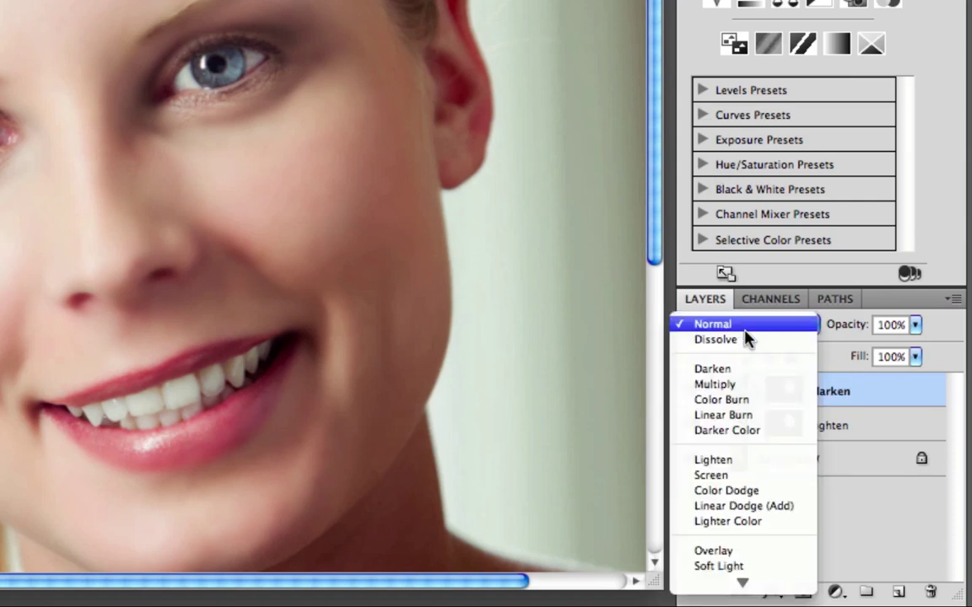
click(759, 353)
click(754, 327)
click(750, 371)
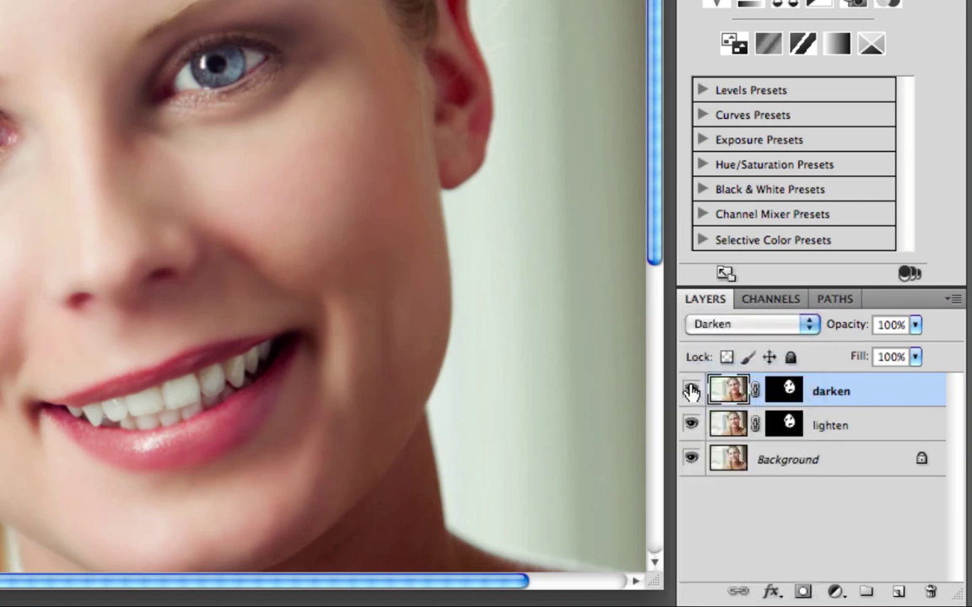
click(690, 391)
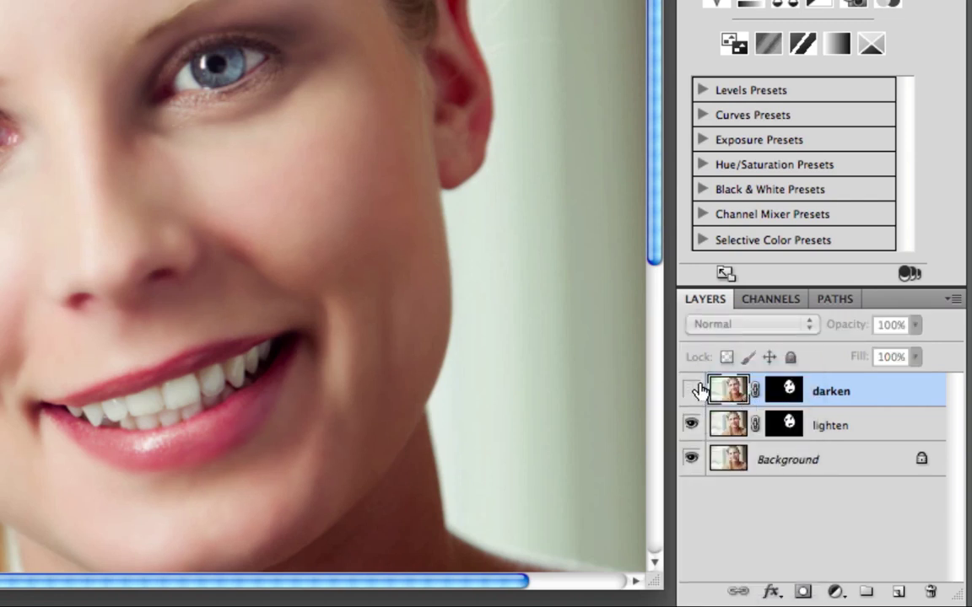
click(852, 428)
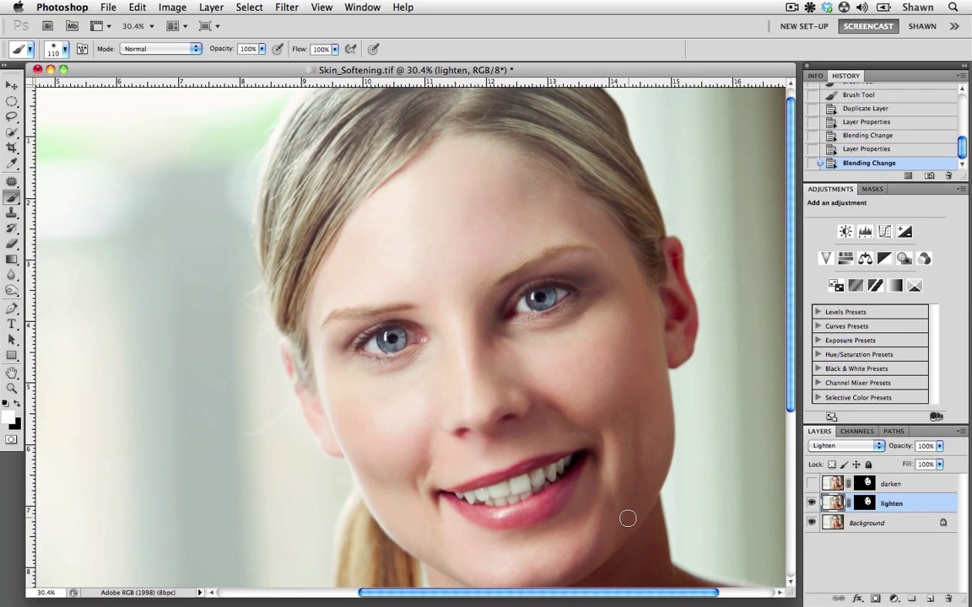
- Apply Levels to the lighten layer with the midtone set to 1.23
key(ctrl+l)
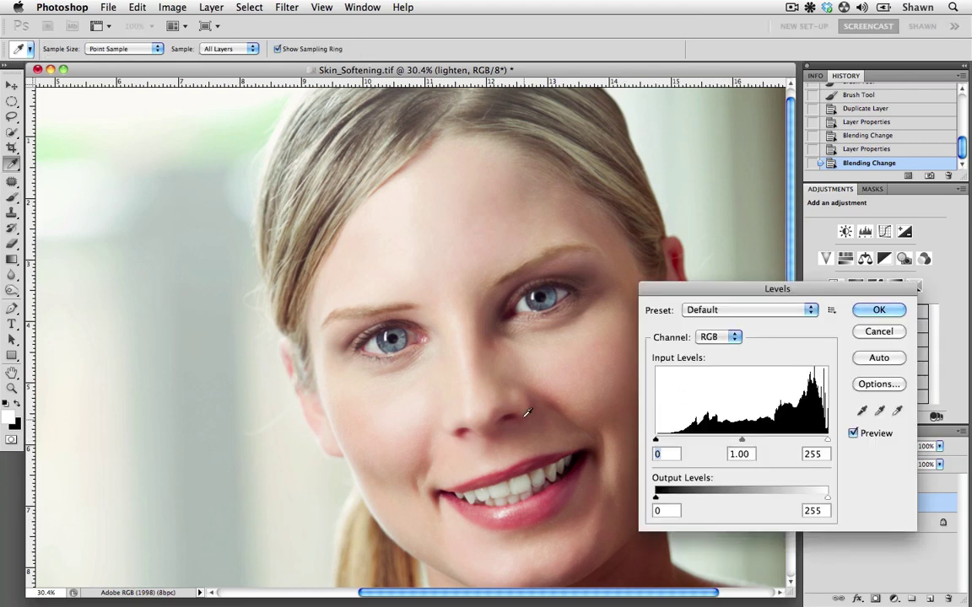
drag(527, 411, 442, 328)
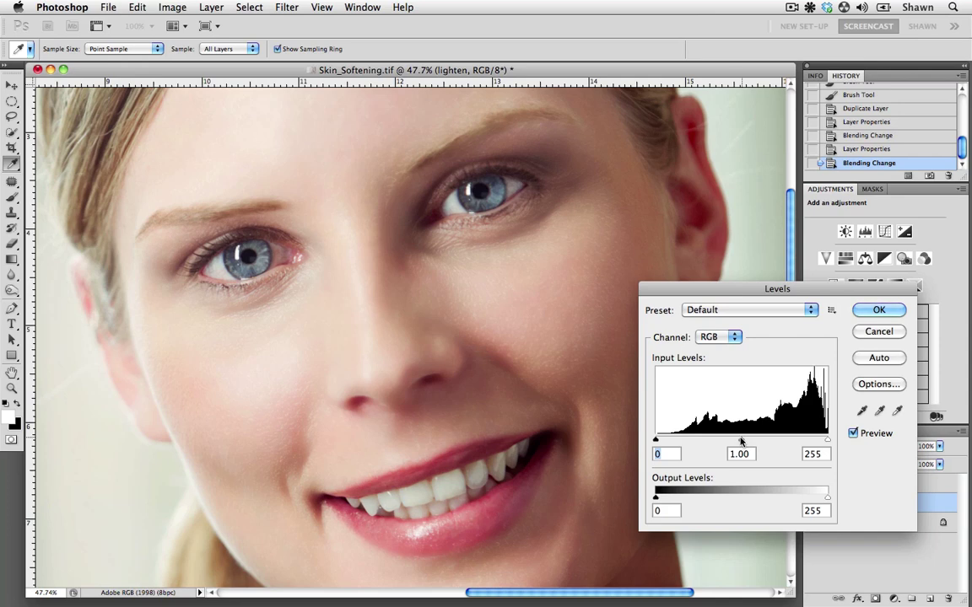
drag(740, 440, 728, 441)
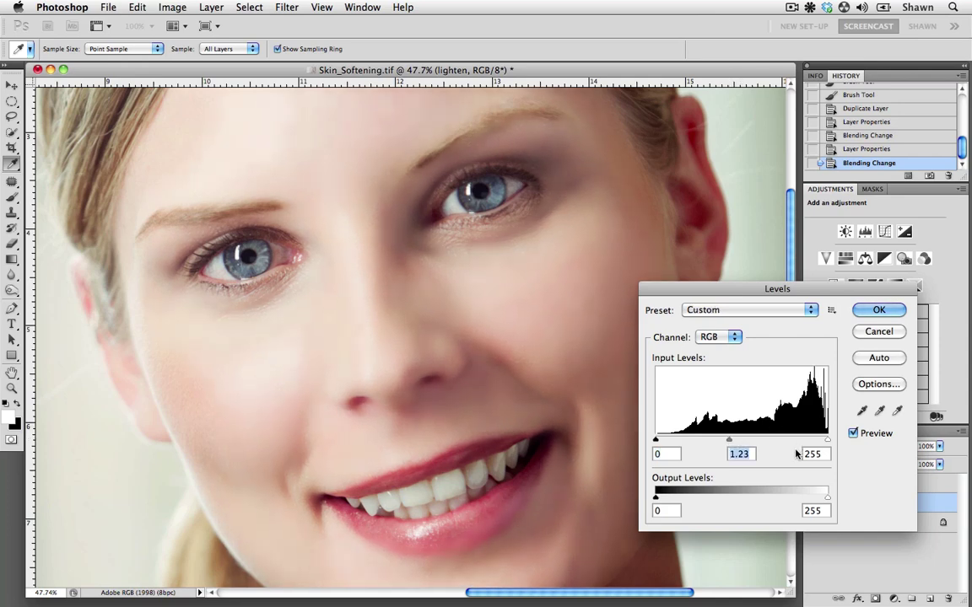
click(877, 312)
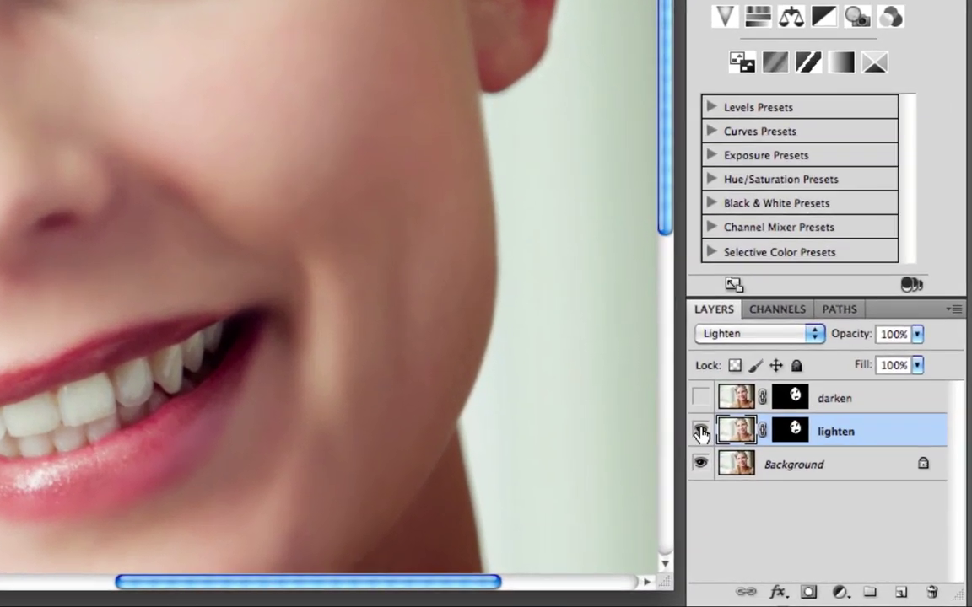
- Hide lighten, show and select darken, and apply Levels with midtone 0.90
click(700, 433)
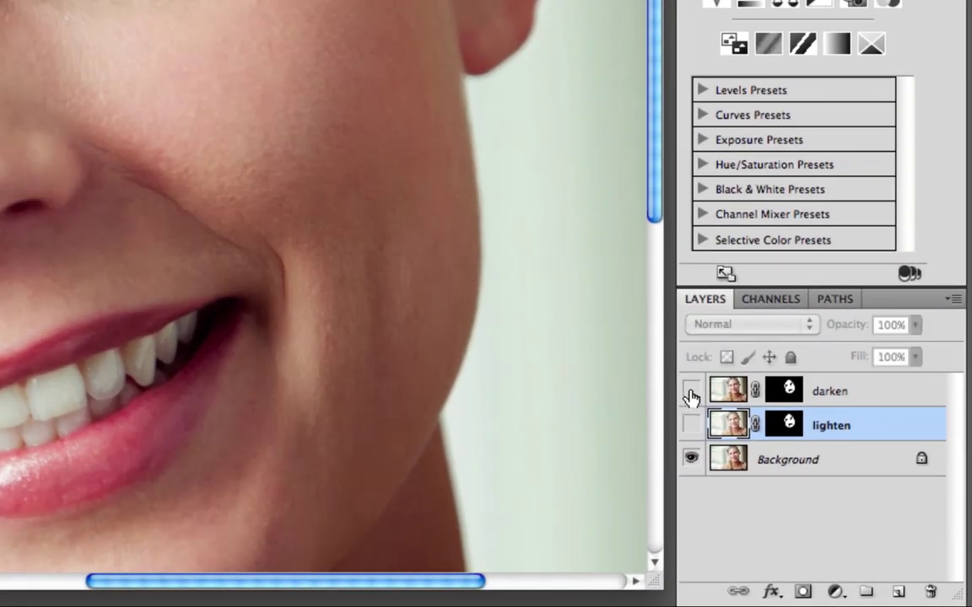
click(690, 391)
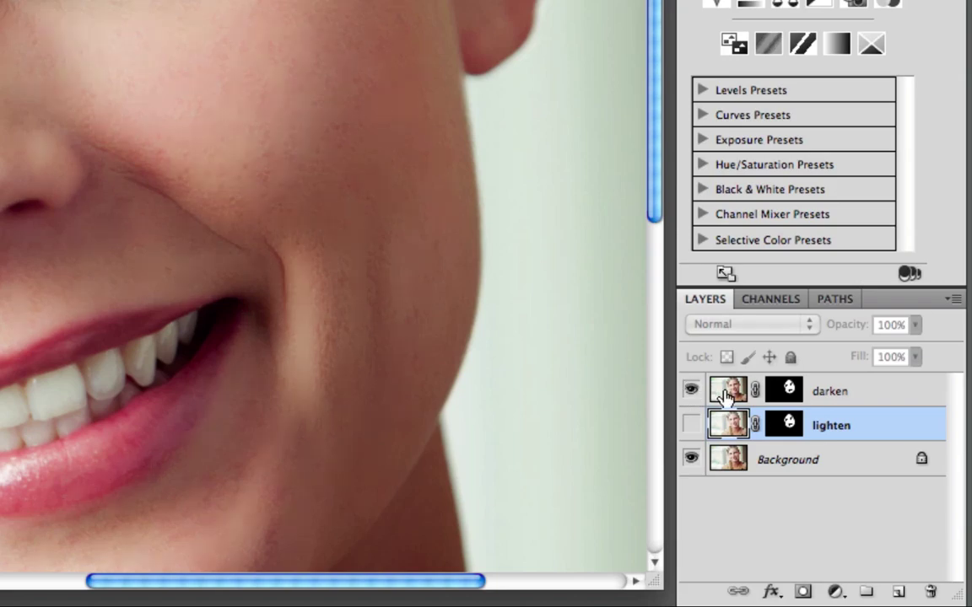
click(835, 391)
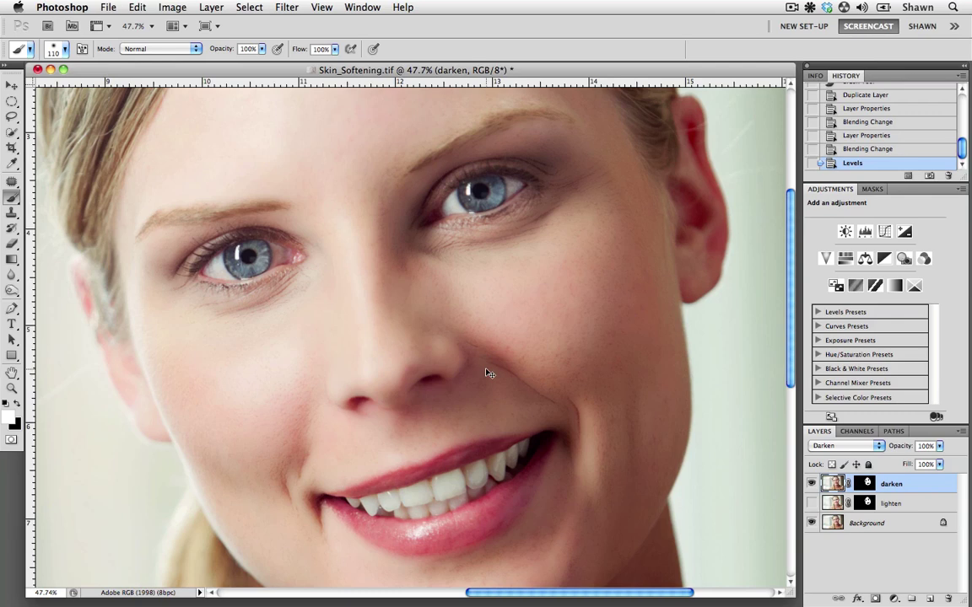
key(super+l)
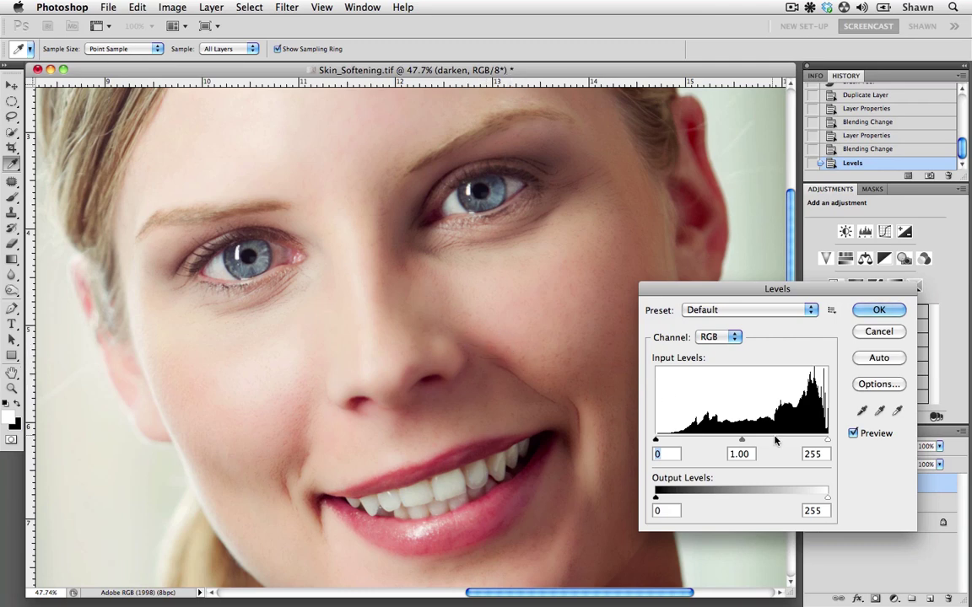
drag(742, 440, 748, 441)
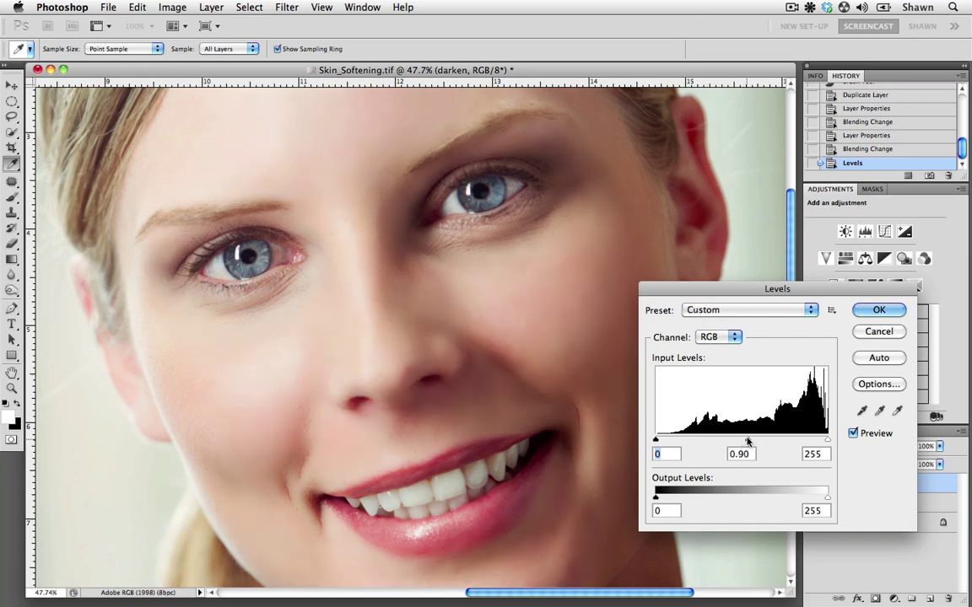
key(Tab)
click(877, 311)
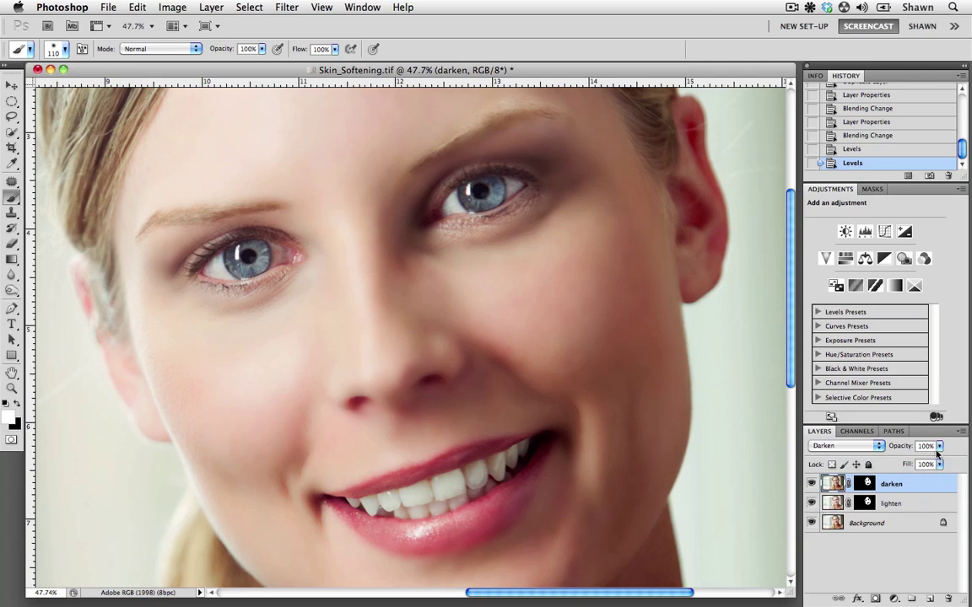
- Lower darken to 27% opacity and lighten to 33%, then select both layers
click(938, 450)
drag(941, 460, 893, 467)
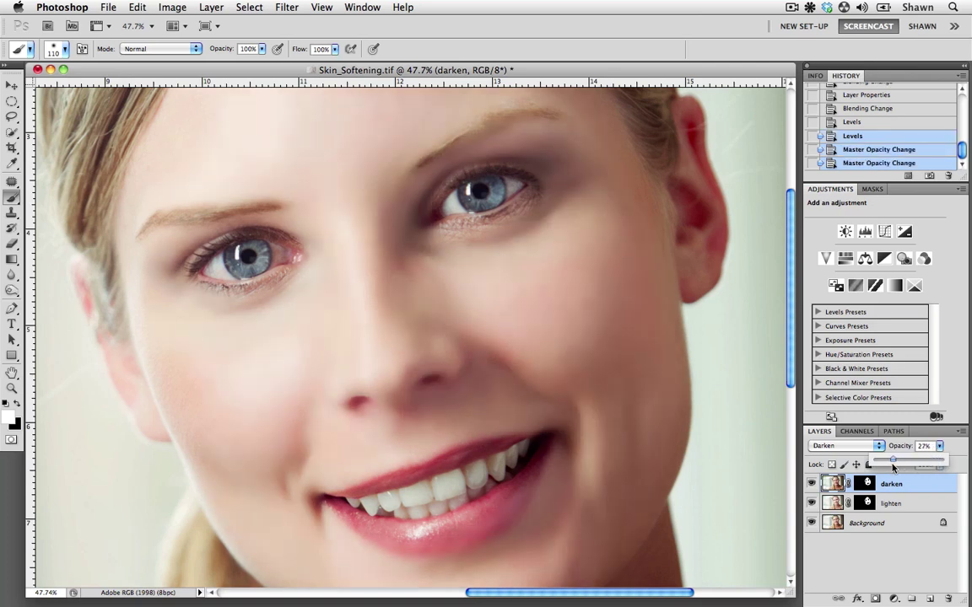
click(890, 503)
click(938, 446)
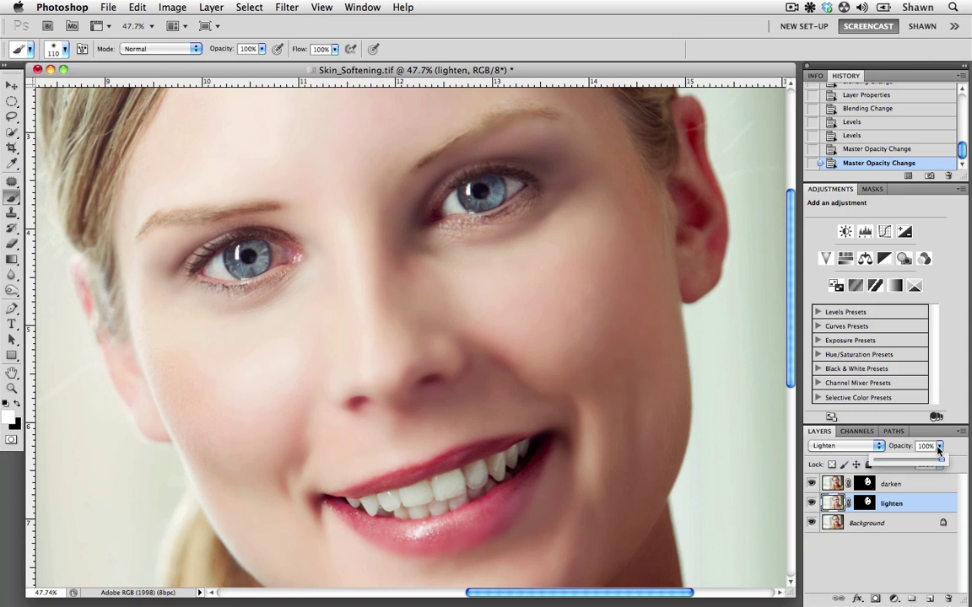
drag(941, 460, 897, 466)
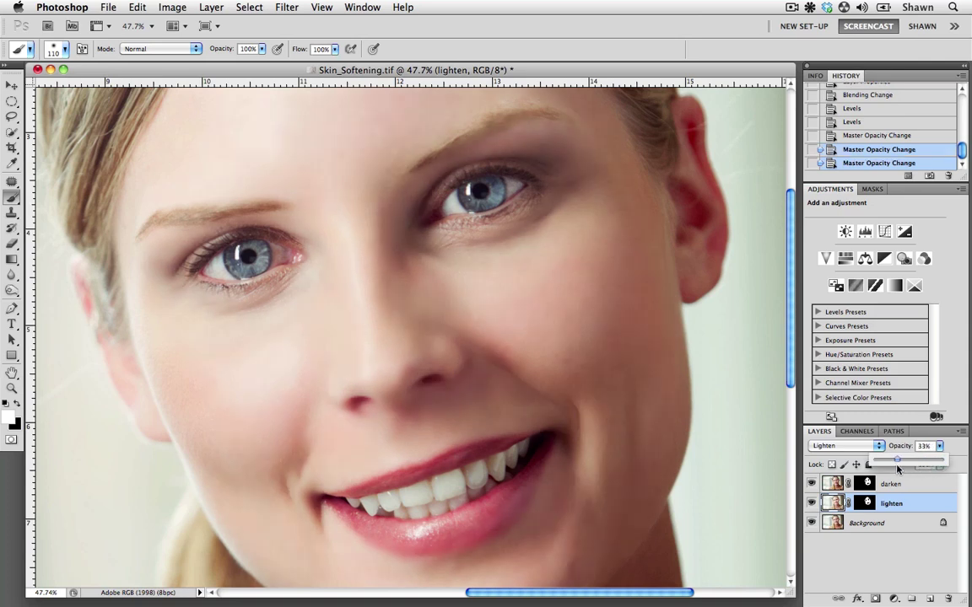
click(890, 484)
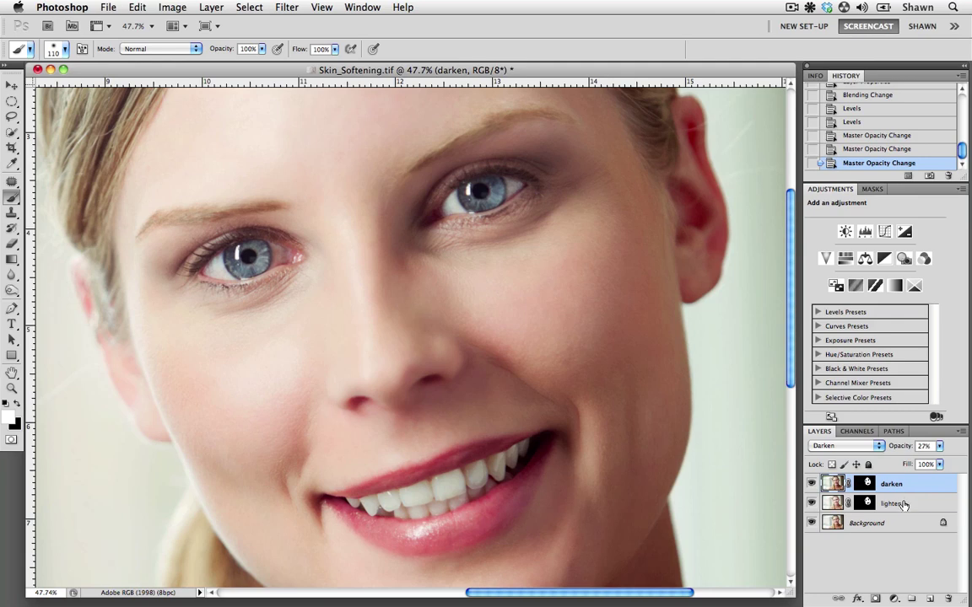
shift+click(903, 504)
- Group the selected darken and lighten layers into Group 1
click(962, 431)
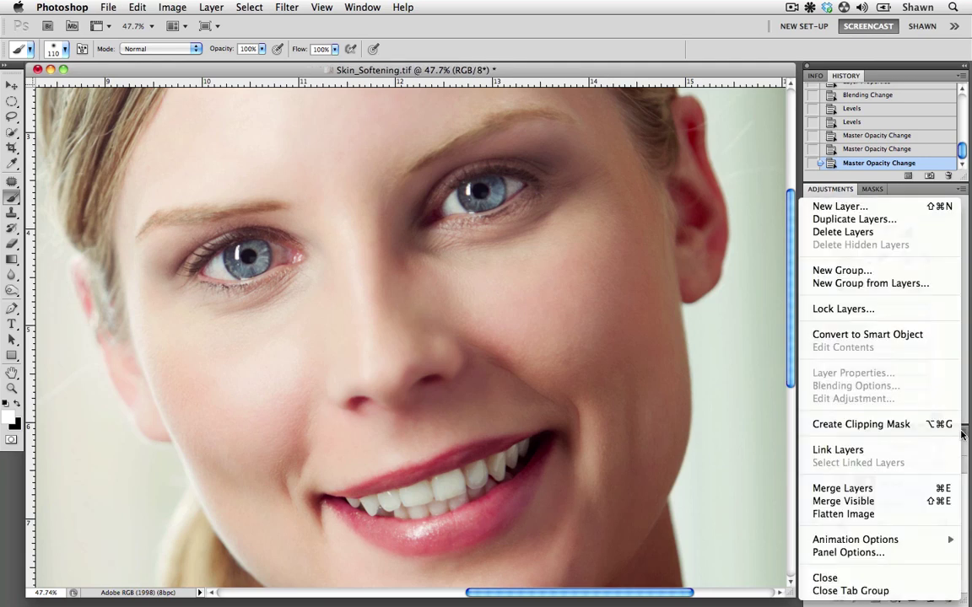
click(849, 284)
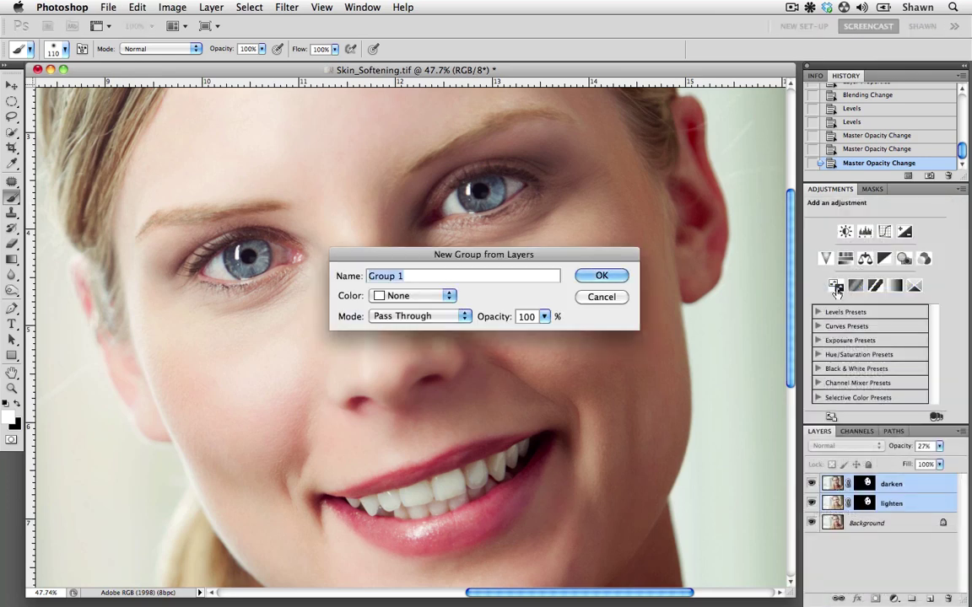
click(615, 277)
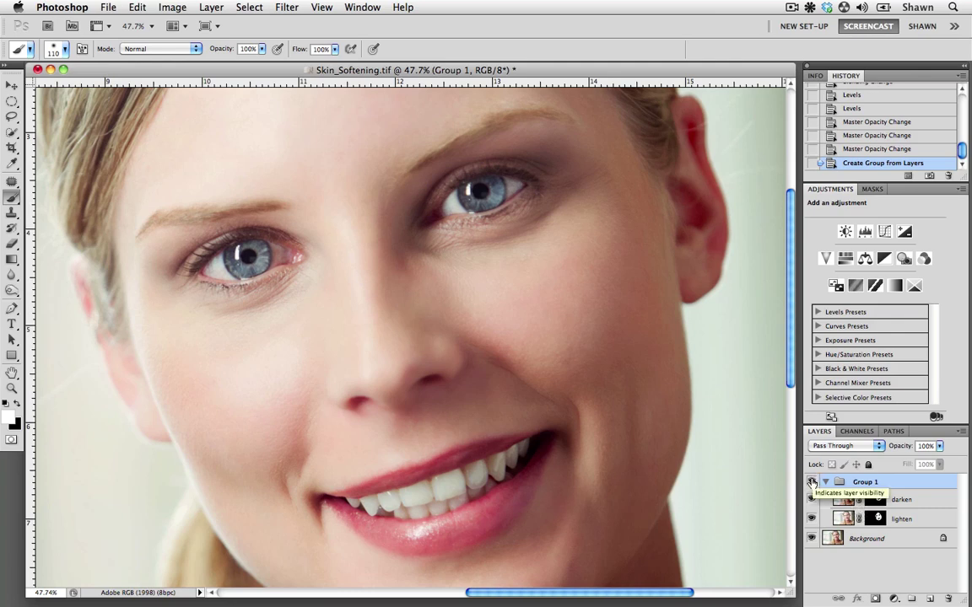
- Toggle Group 1's visibility off and on twice to compare before and after
click(810, 482)
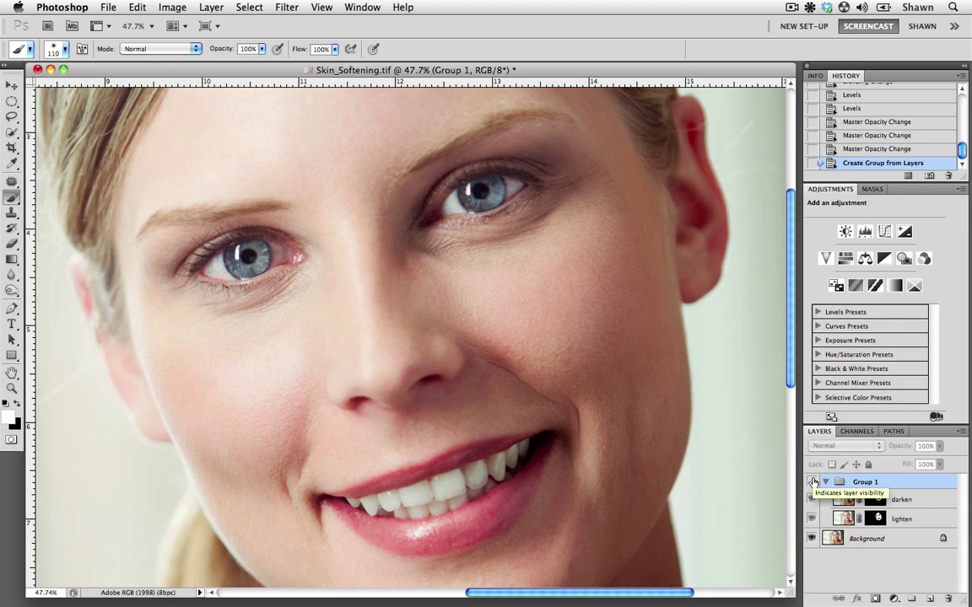
click(812, 482)
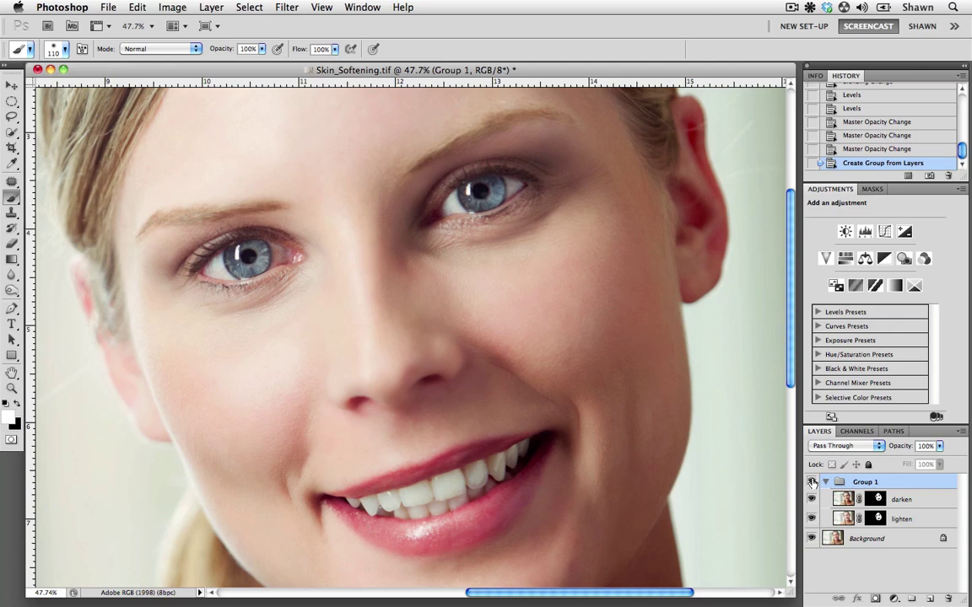
click(811, 483)
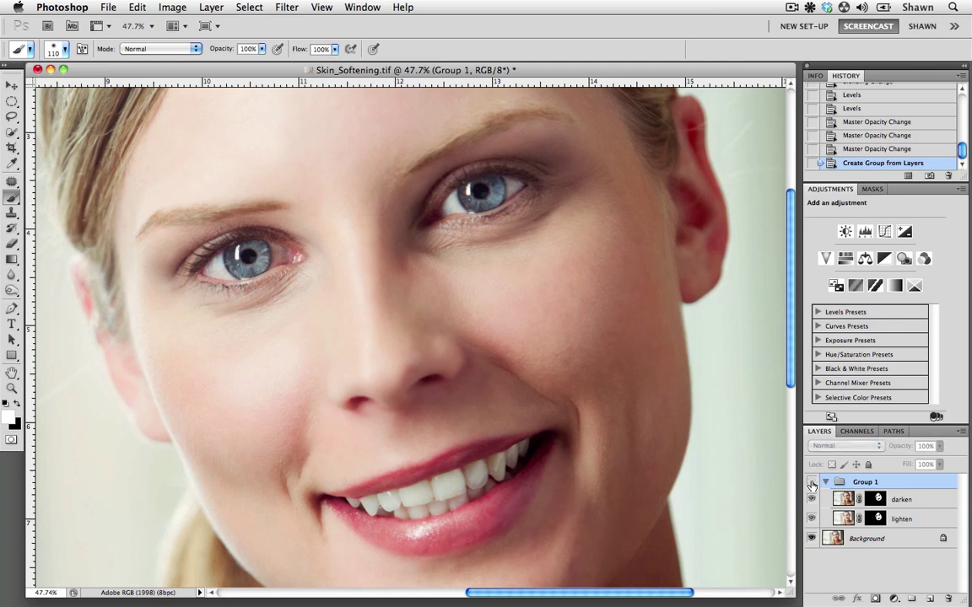
click(811, 482)
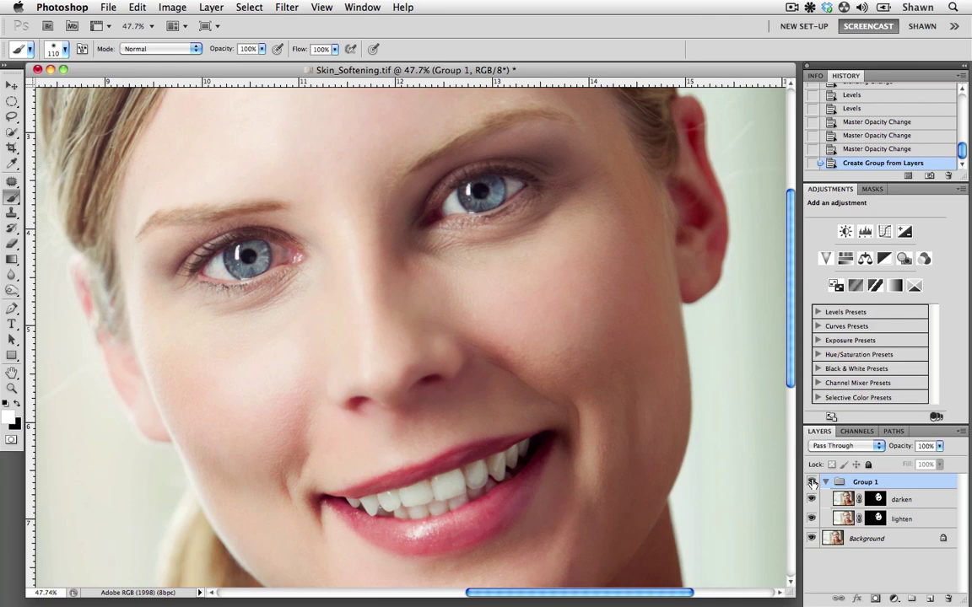
- Flatten the portrait's layers and softening group into one Background layer via the Layers panel menu
click(958, 432)
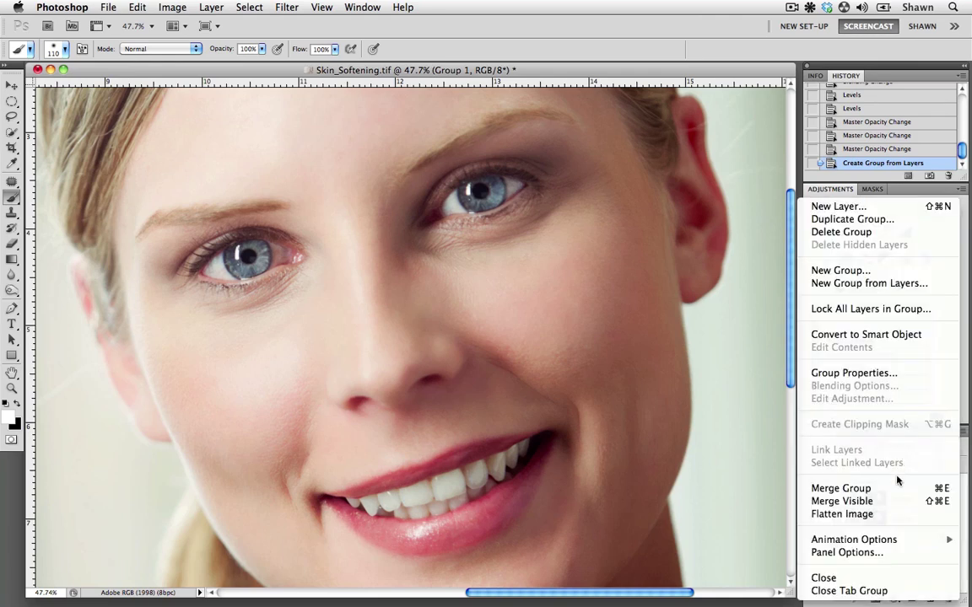
click(888, 516)
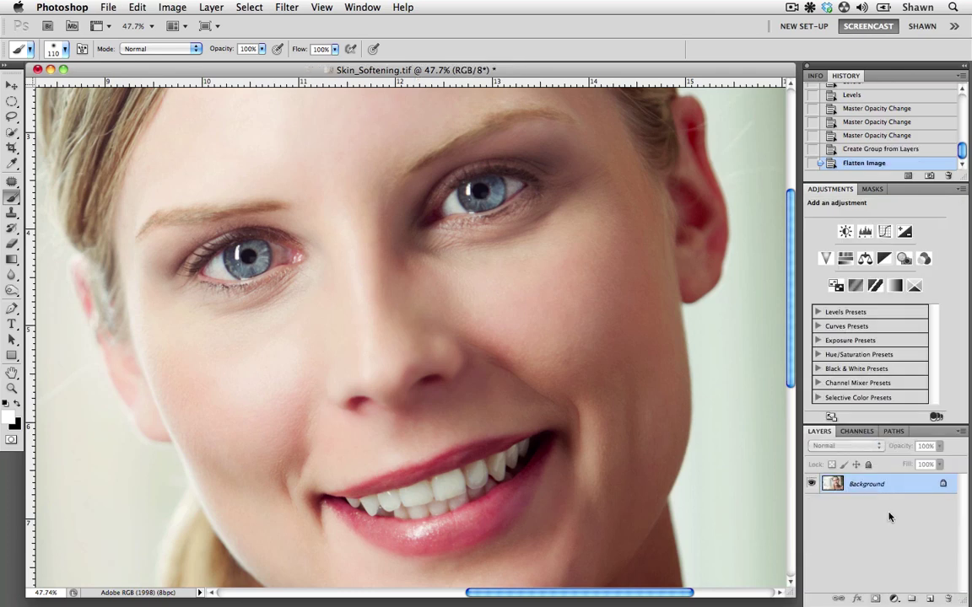